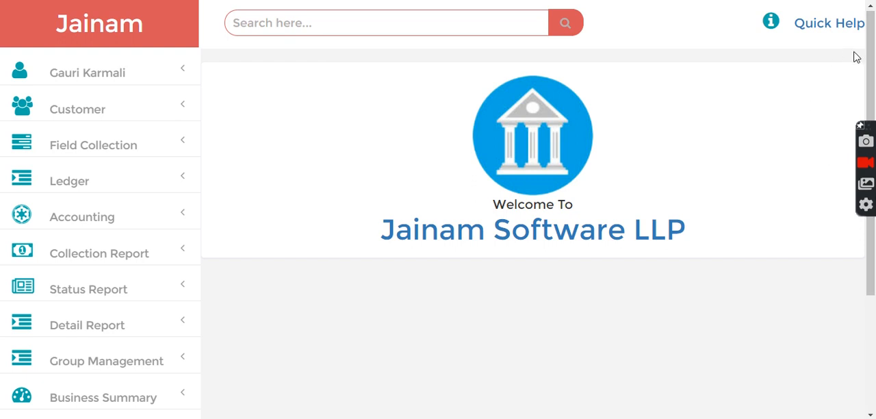
Step: Open the Setting entry form under Master Setup
{"action": "left_click_drag", "start_coordinate": [871, 62], "coordinate": [871, 177]}
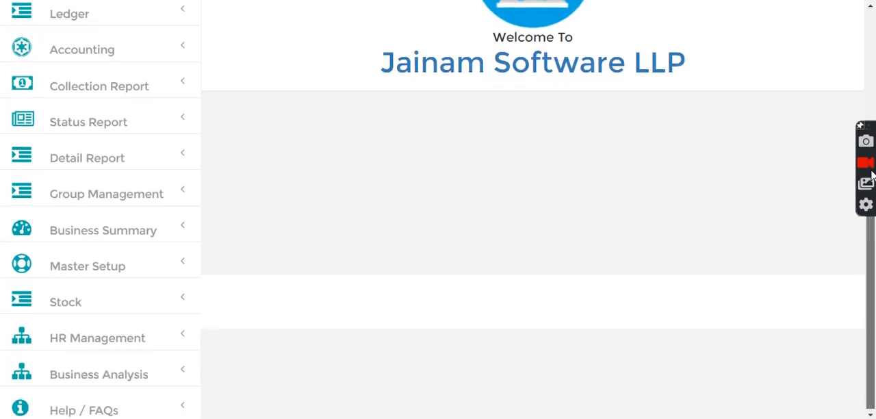
{"action": "left_click", "coordinate": [77, 272]}
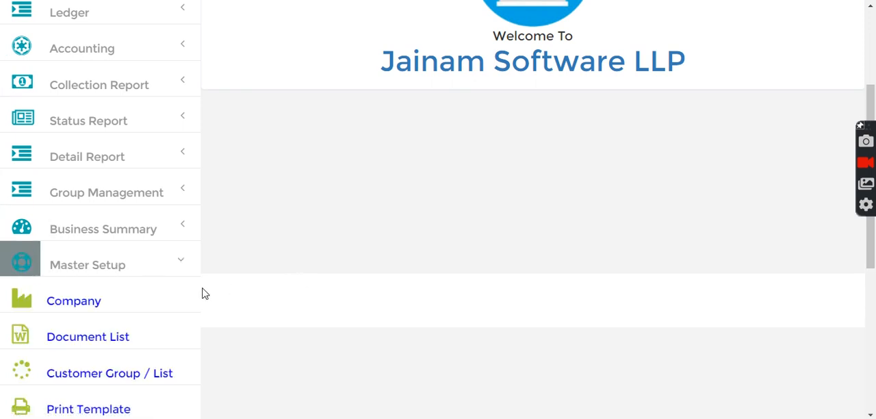
{"action": "left_click_drag", "start_coordinate": [872, 117], "coordinate": [872, 247]}
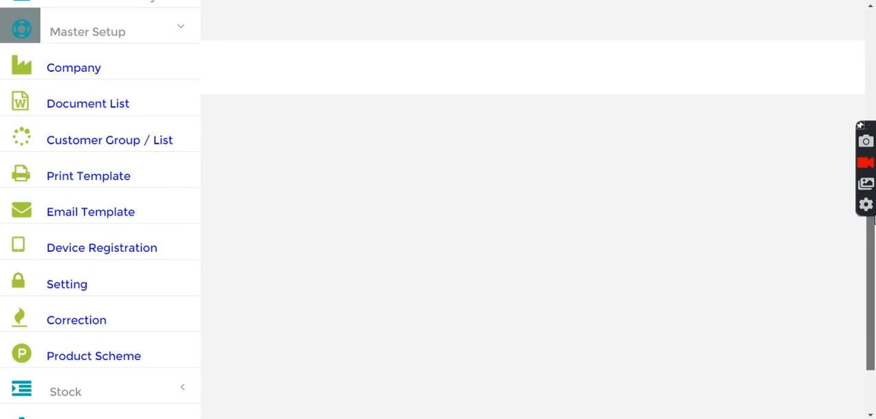
{"action": "left_click", "coordinate": [58, 281]}
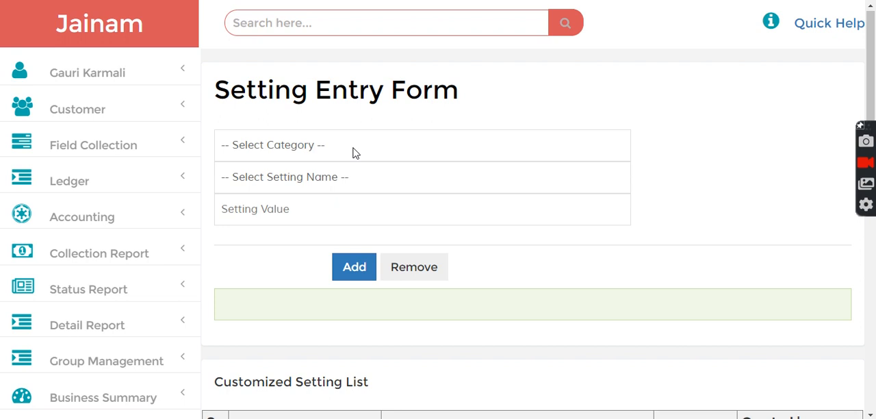
Step: Choose the General category and the Customer Unique Identity On setting for the new entry
{"action": "left_click", "coordinate": [354, 150]}
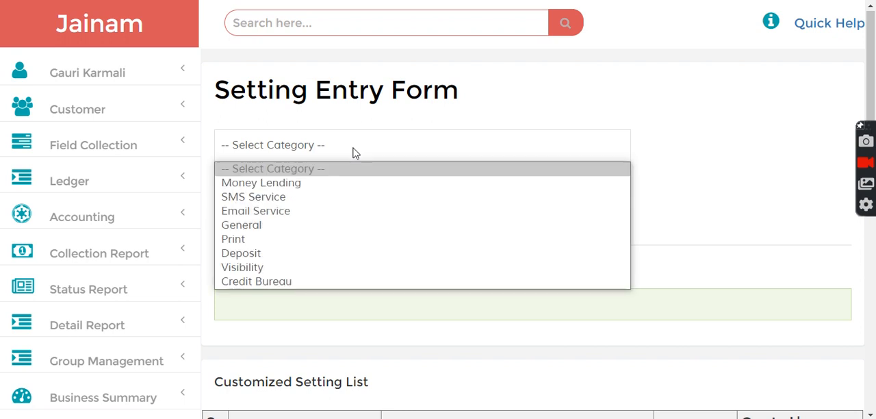
{"action": "left_click", "coordinate": [288, 226]}
{"action": "left_click", "coordinate": [301, 180]}
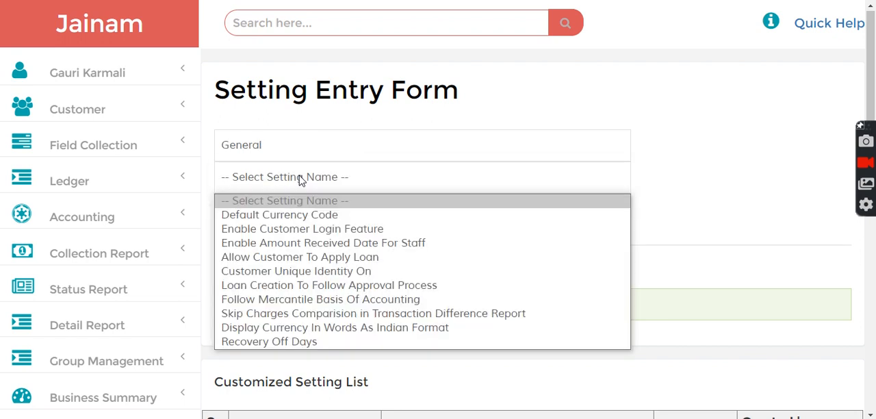
{"action": "left_click", "coordinate": [299, 272]}
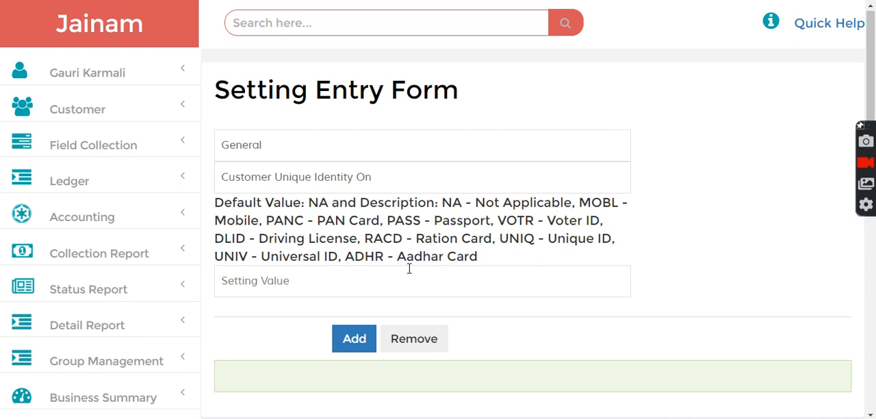
Step: Set the setting value to ADHR, copied from the description, add the setting and review the Customized Setting List
{"action": "left_click_drag", "start_coordinate": [346, 256], "coordinate": [383, 262]}
{"action": "key", "text": "ctrl+c"}
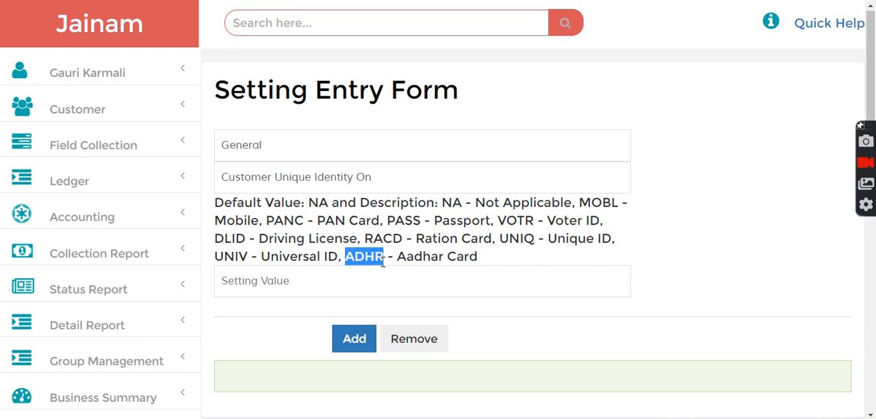
{"action": "left_click", "coordinate": [284, 278]}
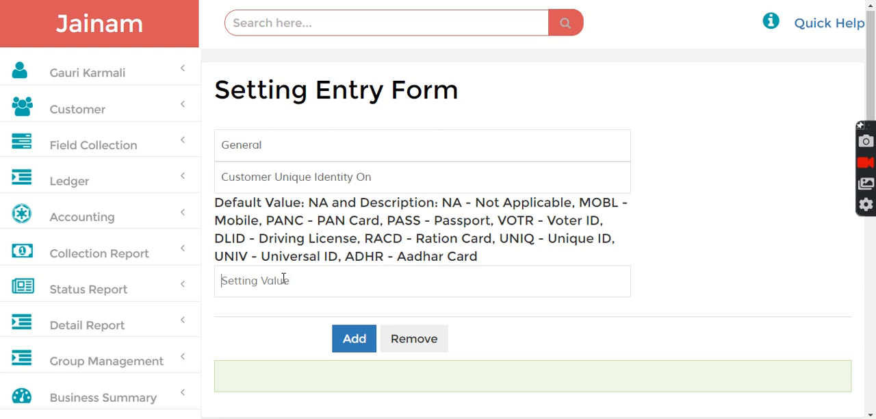
{"action": "key", "text": "ctrl+v"}
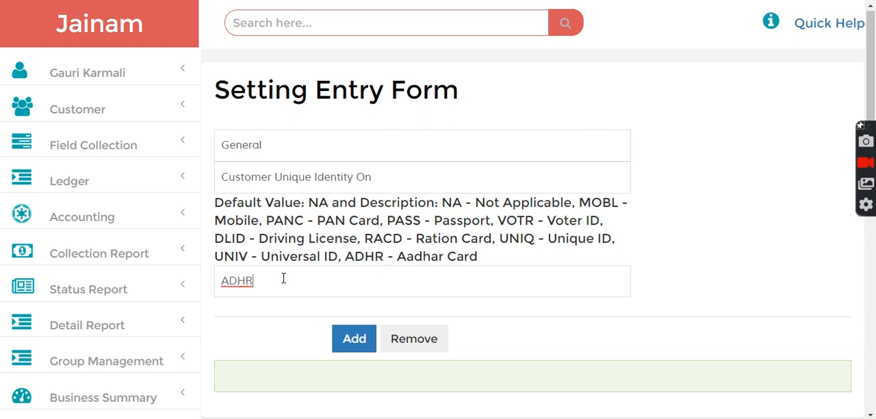
{"action": "left_click", "coordinate": [356, 342]}
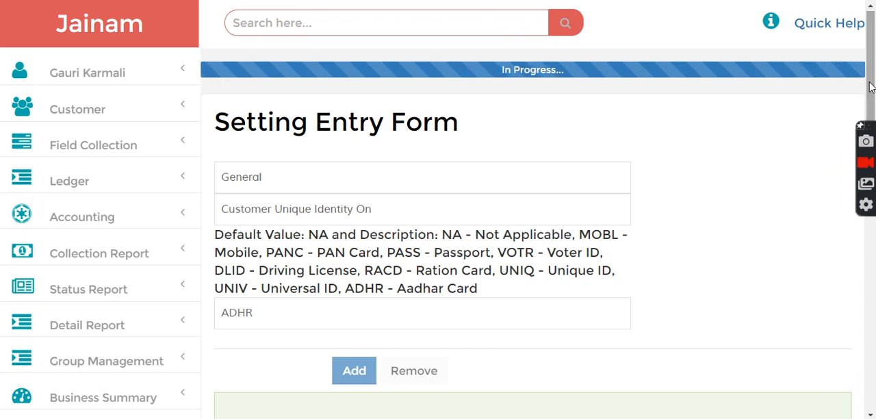
{"action": "scroll", "coordinate": [696, 121], "scroll_direction": "down", "scroll_amount": 3}
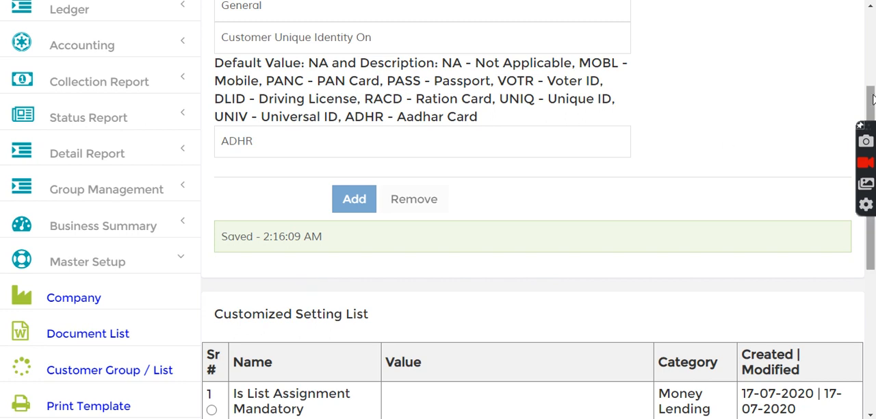
{"action": "left_click_drag", "start_coordinate": [872, 100], "coordinate": [872, 175]}
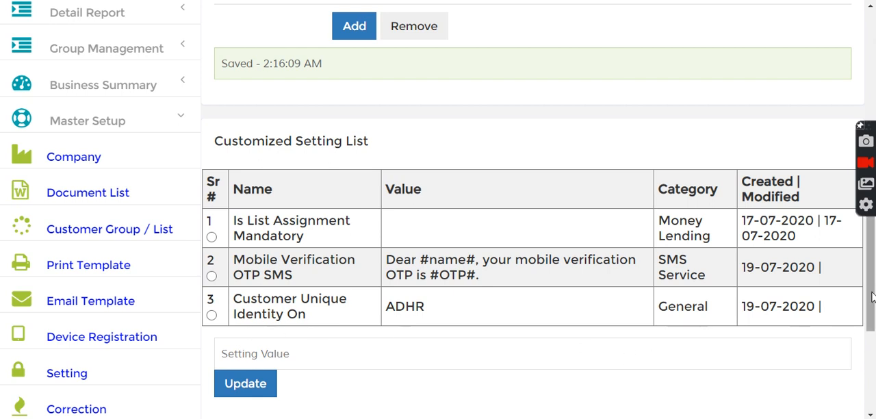
{"action": "left_click_drag", "start_coordinate": [871, 297], "coordinate": [869, 142]}
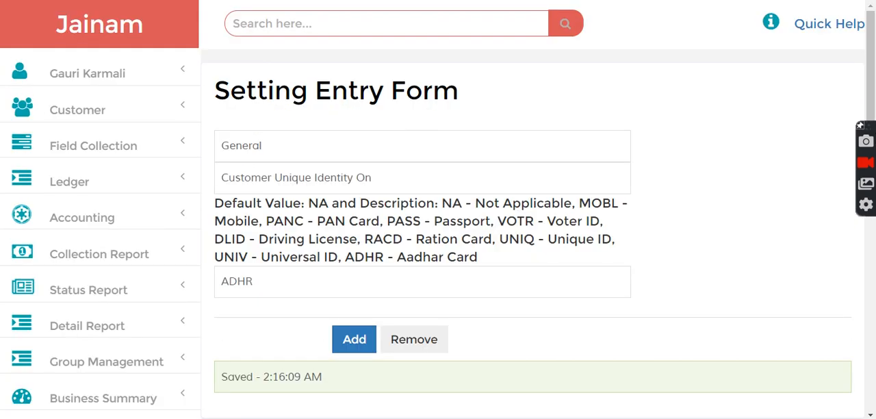
Step: Start a new customer entry and assign it to the North region group
{"action": "left_click", "coordinate": [56, 109]}
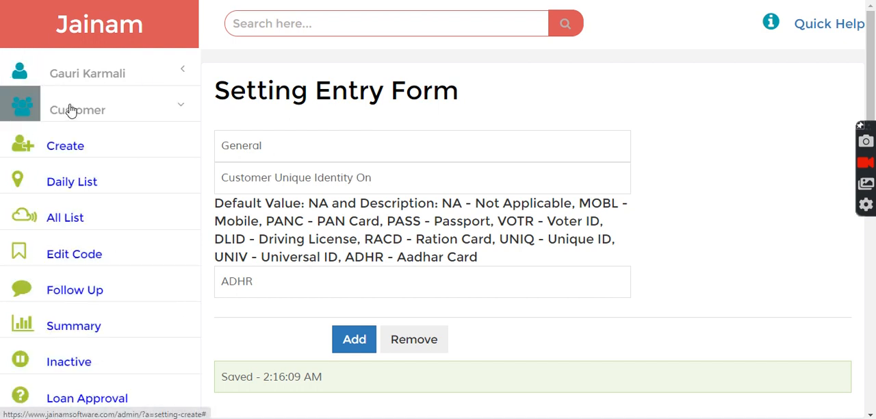
{"action": "left_click", "coordinate": [67, 152]}
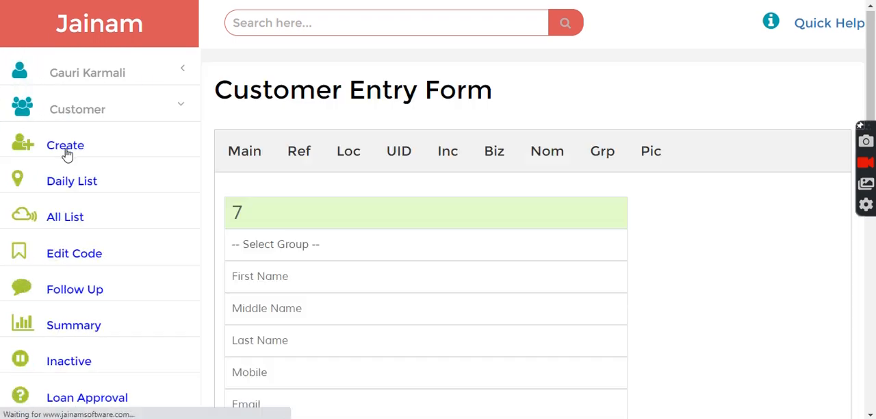
{"action": "left_click", "coordinate": [294, 252]}
{"action": "left_click", "coordinate": [281, 287]}
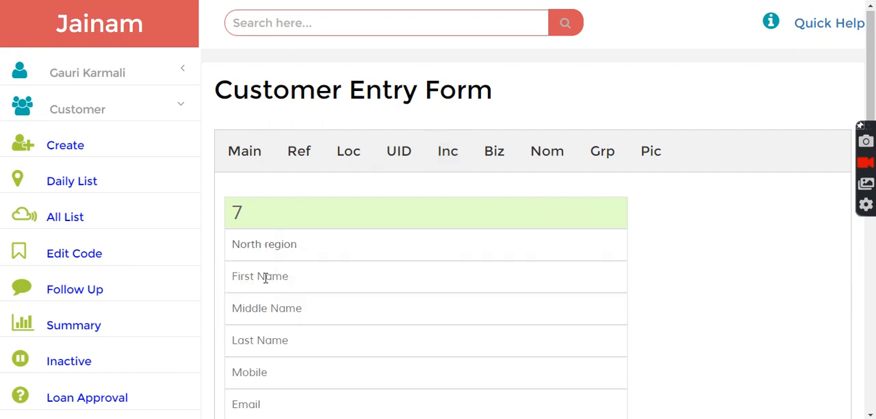
Step: Enter the customer's first and last name, capitalizing the initial letter of the first name
{"action": "left_click", "coordinate": [266, 277]}
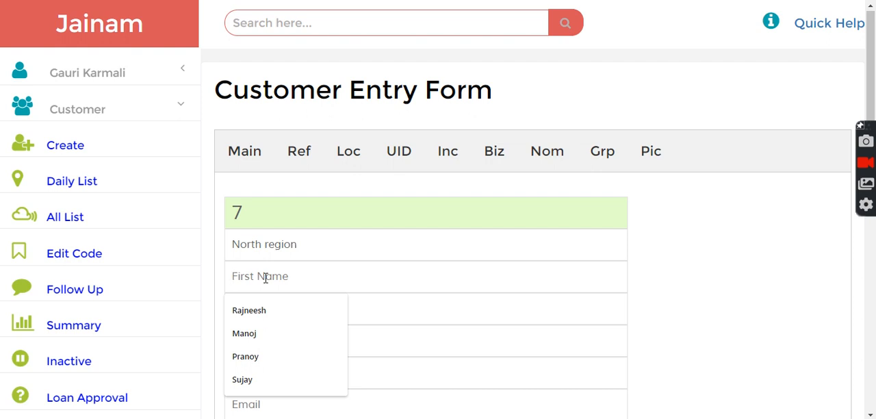
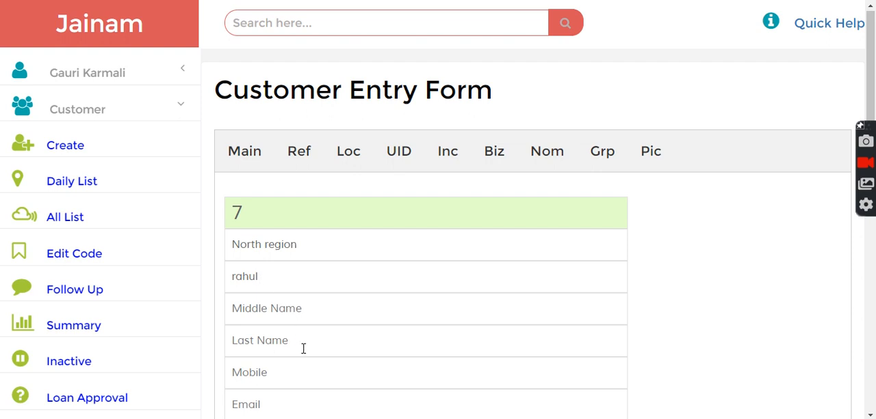
{"action": "left_click", "coordinate": [277, 340]}
{"action": "left_click", "coordinate": [236, 276]}
{"action": "key", "text": "BackSpace"}
{"action": "type", "text": "R"}
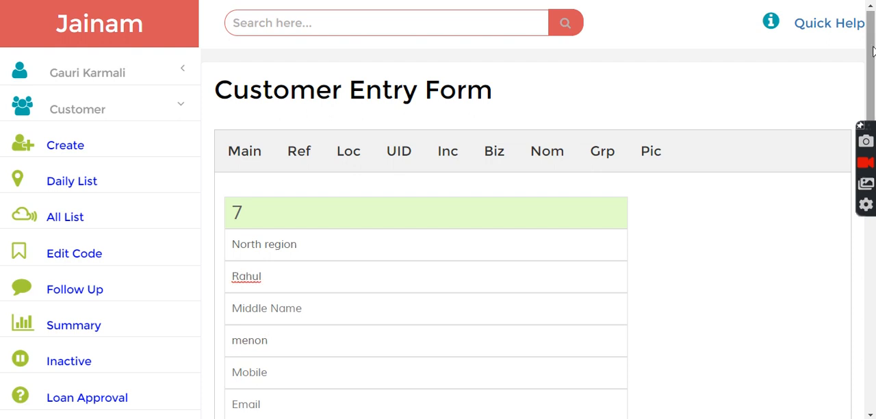
Step: Enter the customer's Aadhar card number in the UID details, select the entered number and save the customer
{"action": "left_click", "coordinate": [399, 155]}
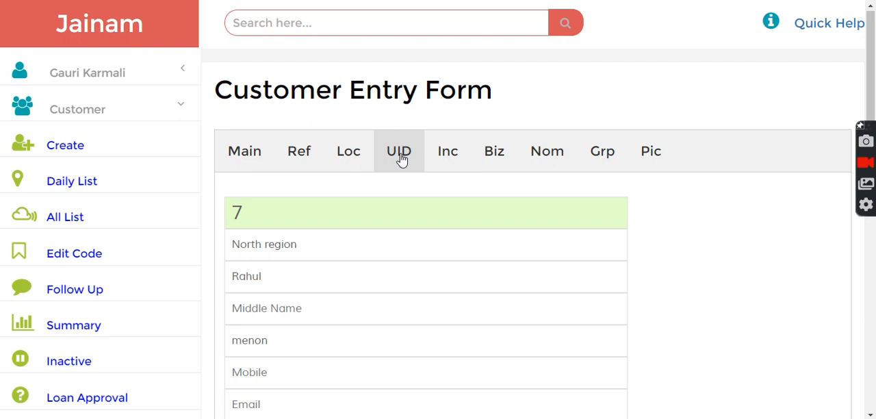
{"action": "scroll", "coordinate": [871, 60], "scroll_direction": "down", "scroll_amount": 4}
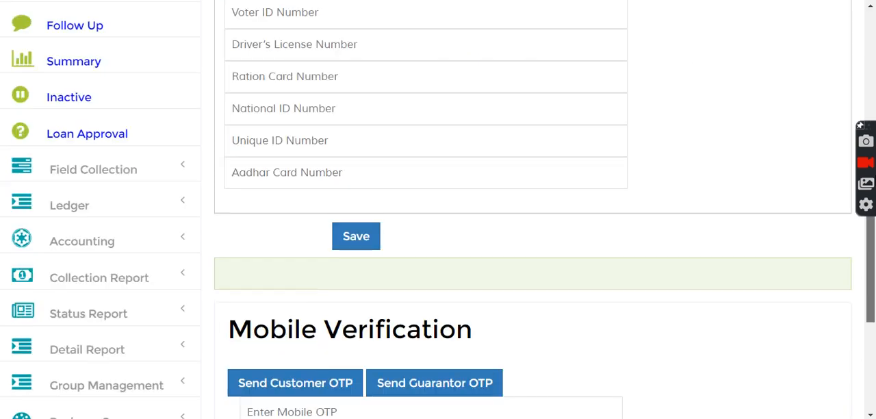
{"action": "left_click", "coordinate": [349, 160]}
{"action": "type", "text": "12345"}
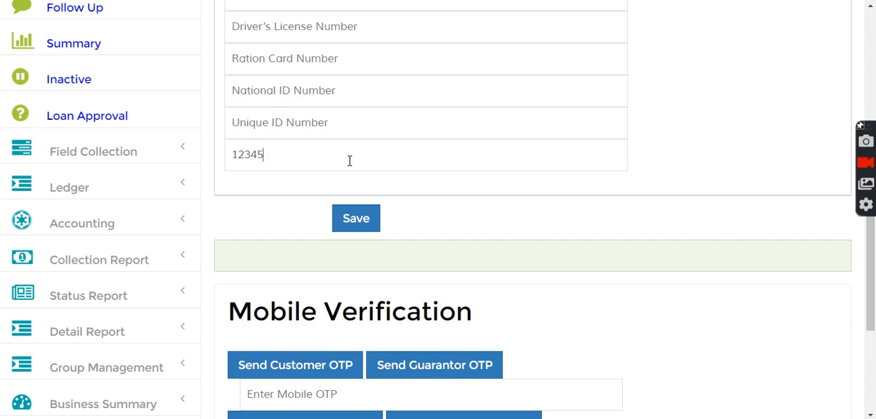
{"action": "type", "text": "67789"}
{"action": "left_click_drag", "start_coordinate": [233, 154], "coordinate": [299, 154]}
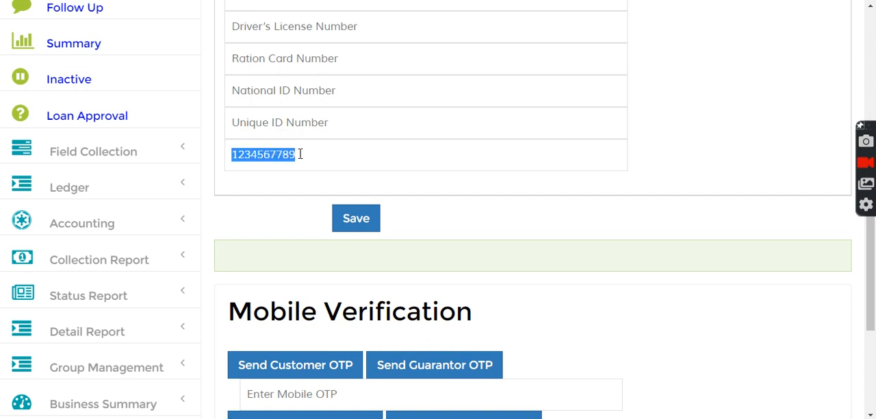
{"action": "left_click", "coordinate": [365, 219]}
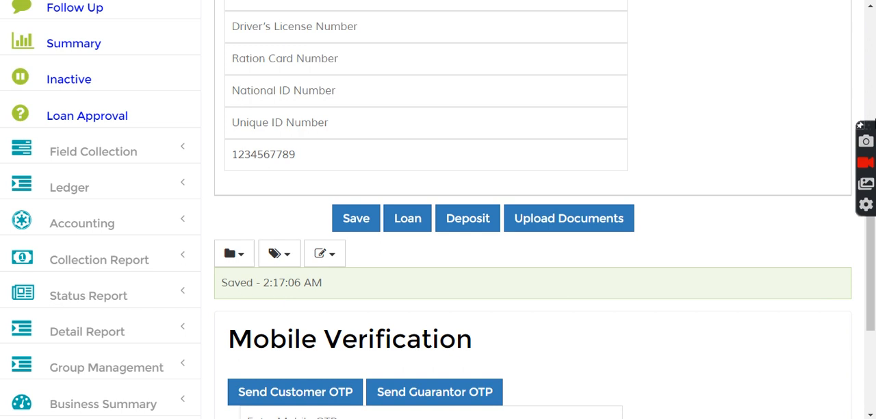
Step: Start another customer entry and assign this second customer to the North region group
{"action": "left_click_drag", "start_coordinate": [872, 269], "coordinate": [872, 63]}
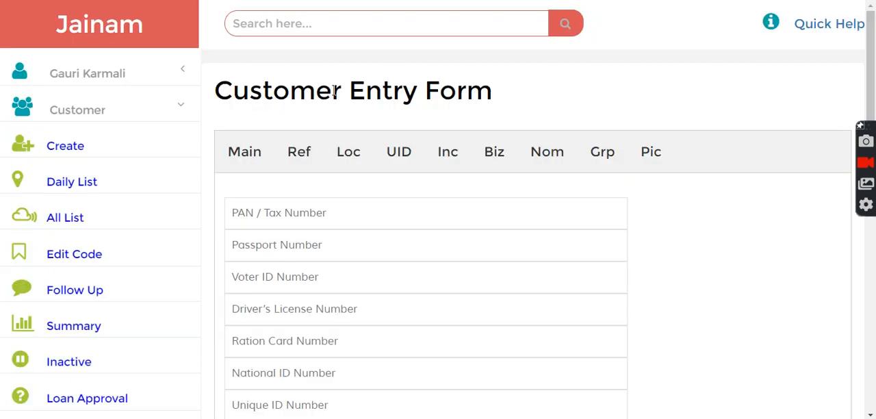
{"action": "left_click", "coordinate": [57, 144]}
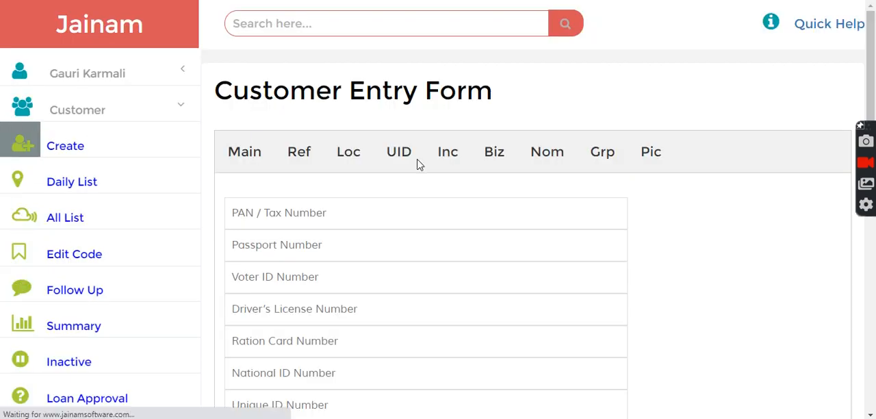
{"action": "left_click", "coordinate": [285, 254]}
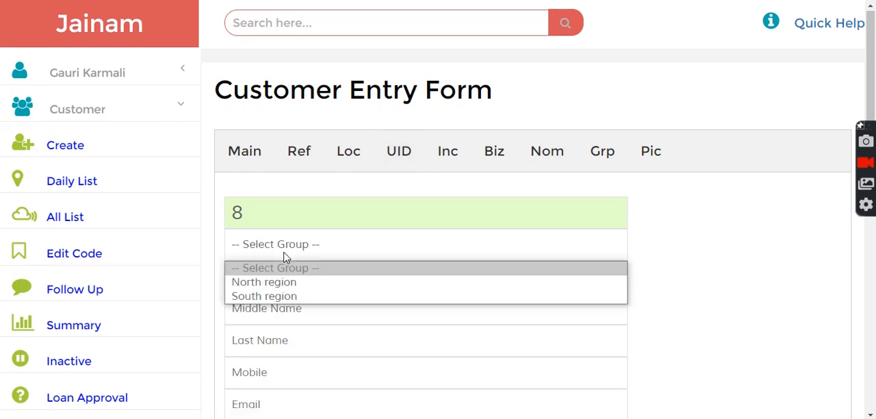
{"action": "left_click", "coordinate": [271, 282]}
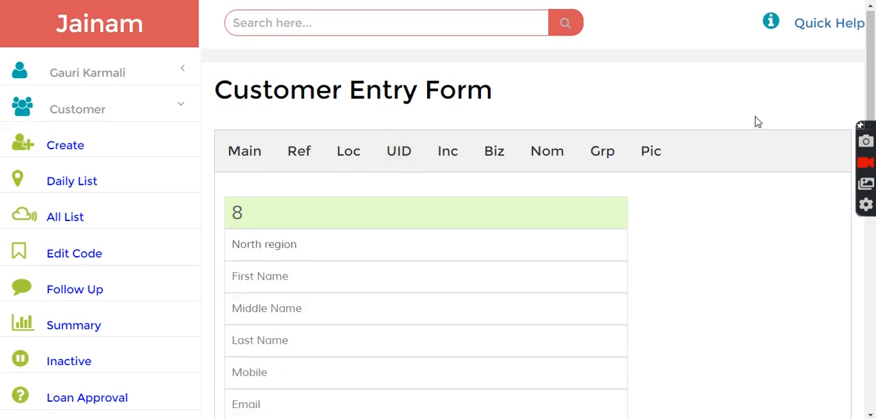
Step: Fill in the second customer's first name and last name, leaving the middle name empty
{"action": "scroll", "coordinate": [873, 27], "scroll_direction": "down", "scroll_amount": 2}
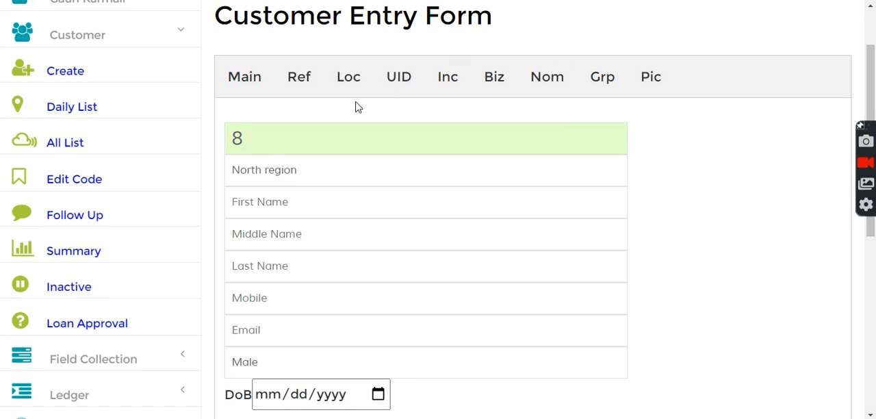
{"action": "left_click", "coordinate": [258, 200]}
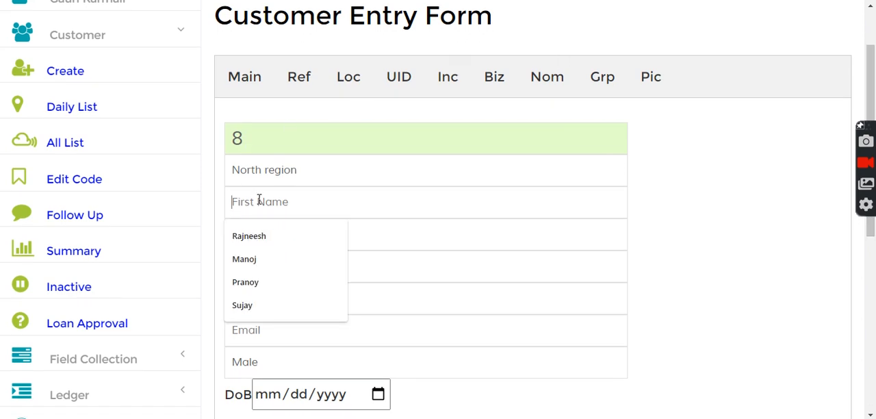
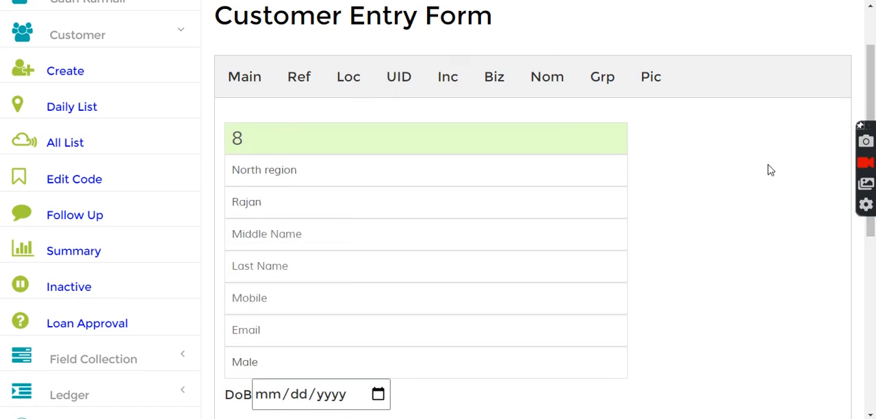
{"action": "scroll", "coordinate": [872, 96], "scroll_direction": "down", "scroll_amount": 2}
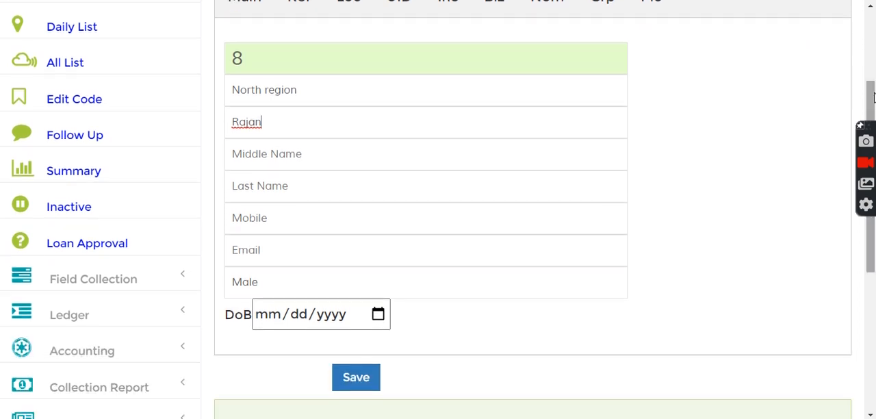
{"action": "left_click", "coordinate": [269, 179]}
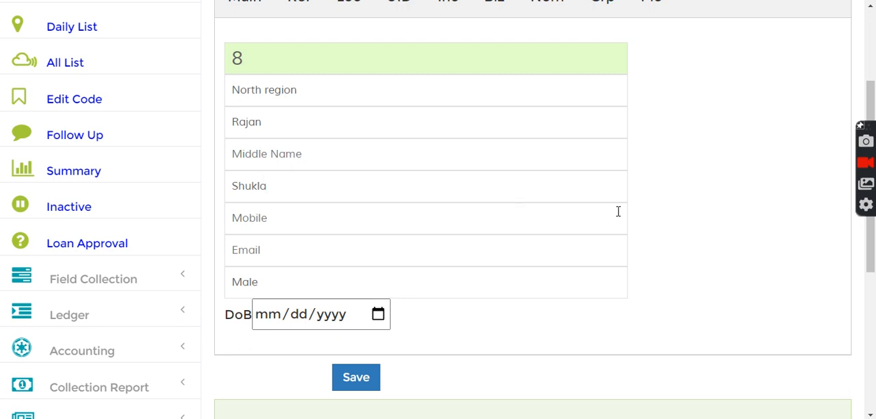
Step: Enter the first customer's Aadhar card number in the second customer's UID details and try to save this duplicate
{"action": "scroll", "coordinate": [645, 62], "scroll_direction": "up", "scroll_amount": 2}
{"action": "left_click", "coordinate": [404, 127]}
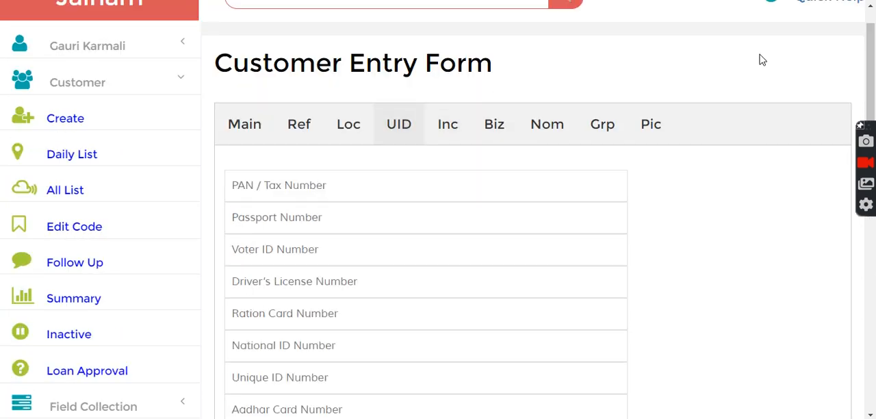
{"action": "scroll", "coordinate": [870, 68], "scroll_direction": "down", "scroll_amount": 4}
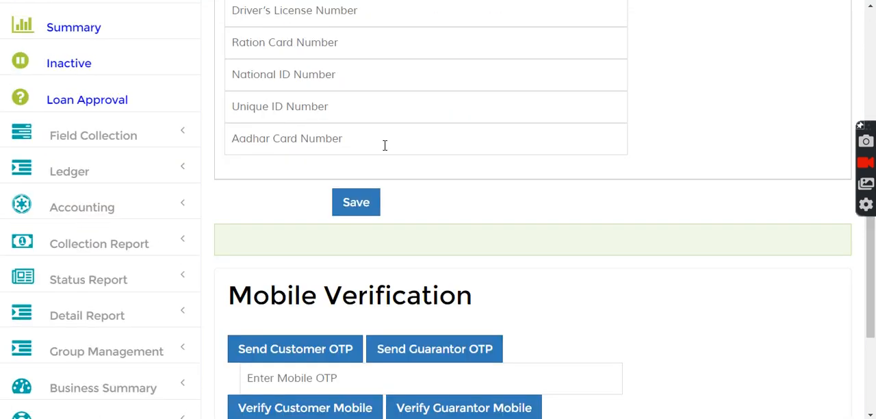
{"action": "type", "text": "123456789"}
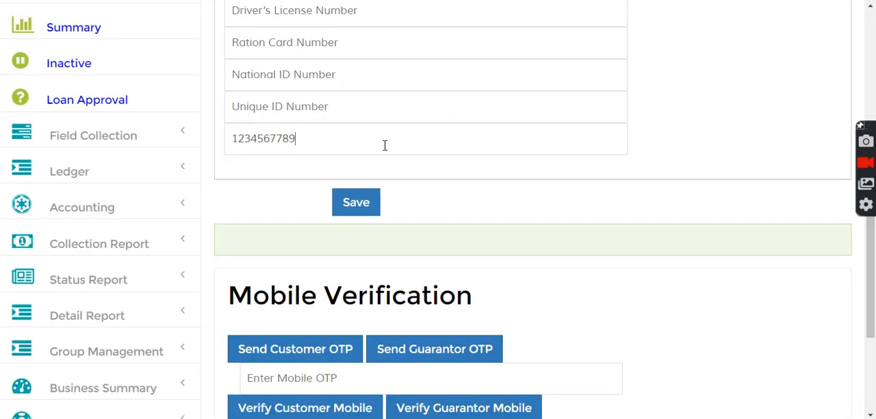
{"action": "left_click", "coordinate": [355, 202]}
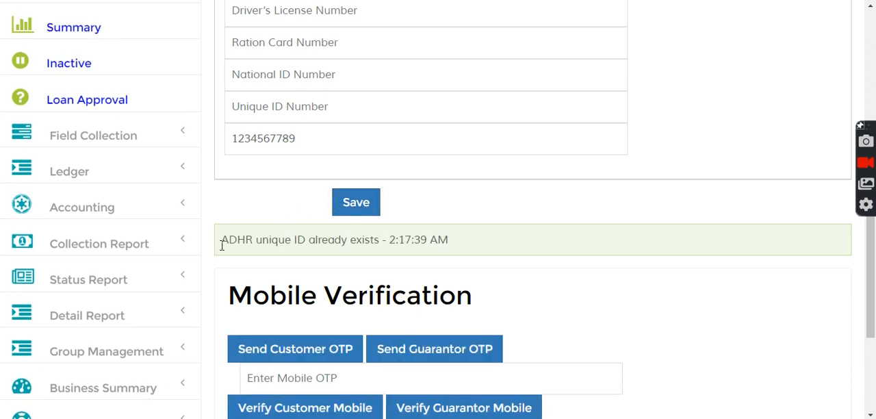
{"action": "left_click_drag", "start_coordinate": [221, 241], "coordinate": [377, 250]}
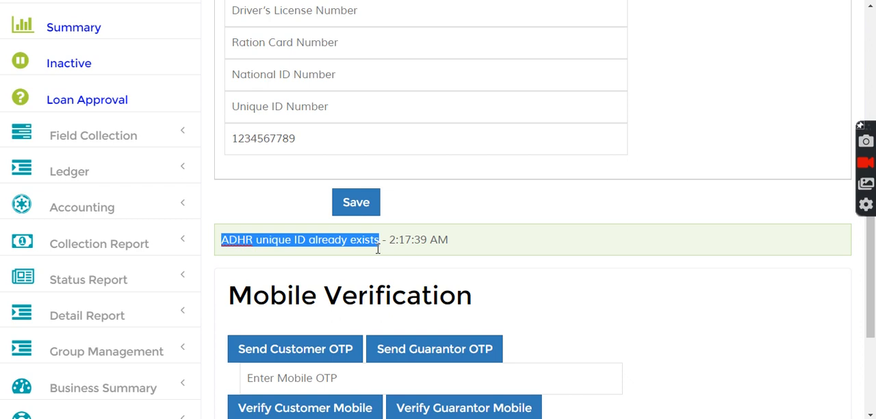
Step: Change the final digits of the second customer's Aadhar card number to make it different and save the customer
{"action": "left_click", "coordinate": [309, 138]}
{"action": "key", "text": "BackSpace"}
{"action": "type", "text": "6"}
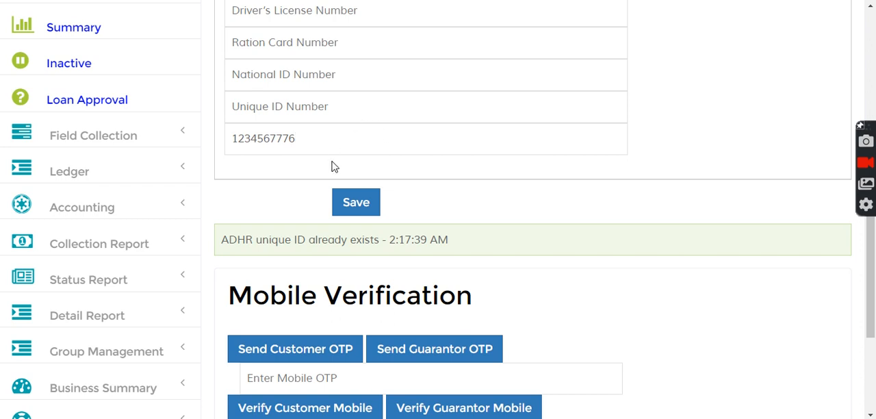
{"action": "left_click", "coordinate": [359, 202]}
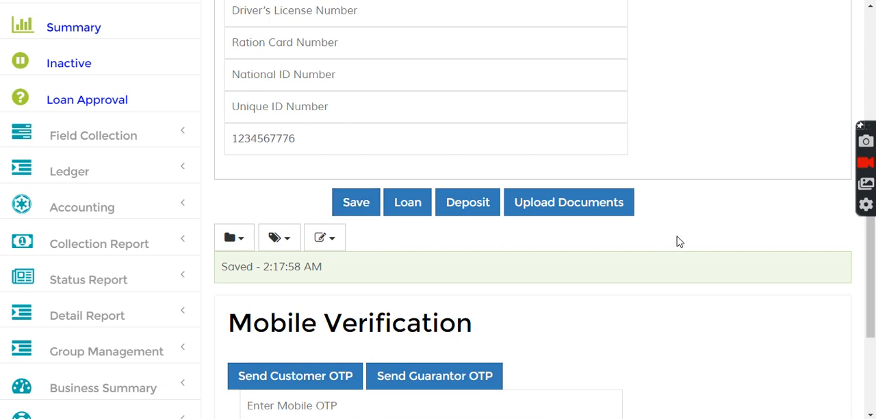
Step: Leave the customer entry form and return to the Jainam home page
{"action": "left_click_drag", "start_coordinate": [871, 301], "coordinate": [870, 137]}
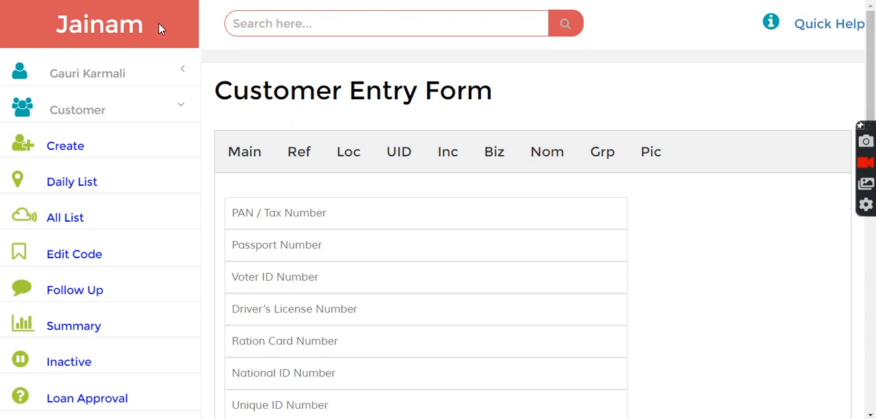
{"action": "left_click", "coordinate": [82, 45]}
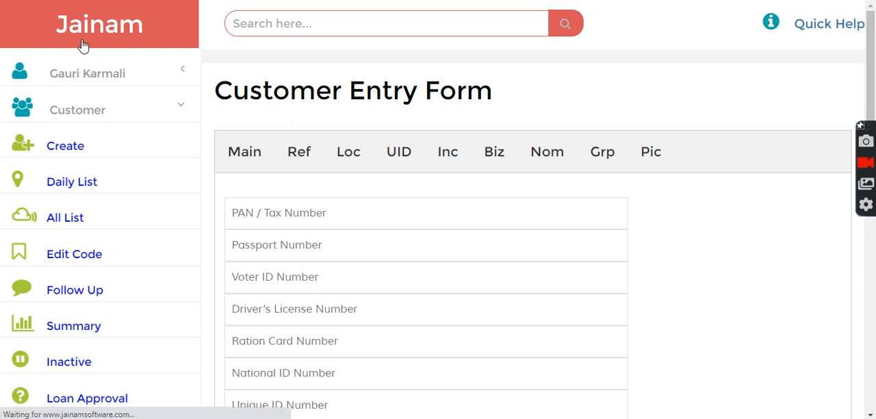